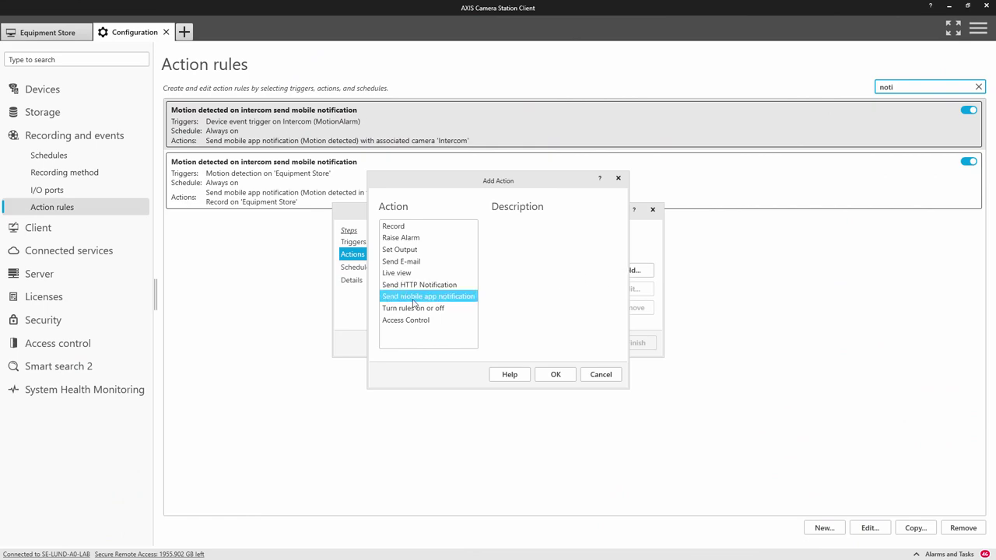
Make the action turn on both intercom mobile-notification rules, returning to the previous state afterward
left_click(414, 308)
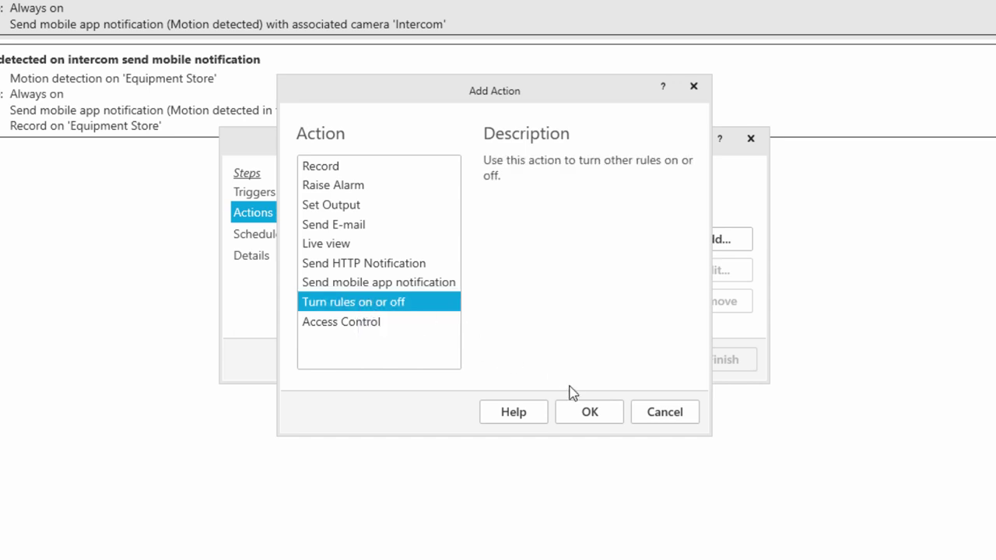
left_click(591, 415)
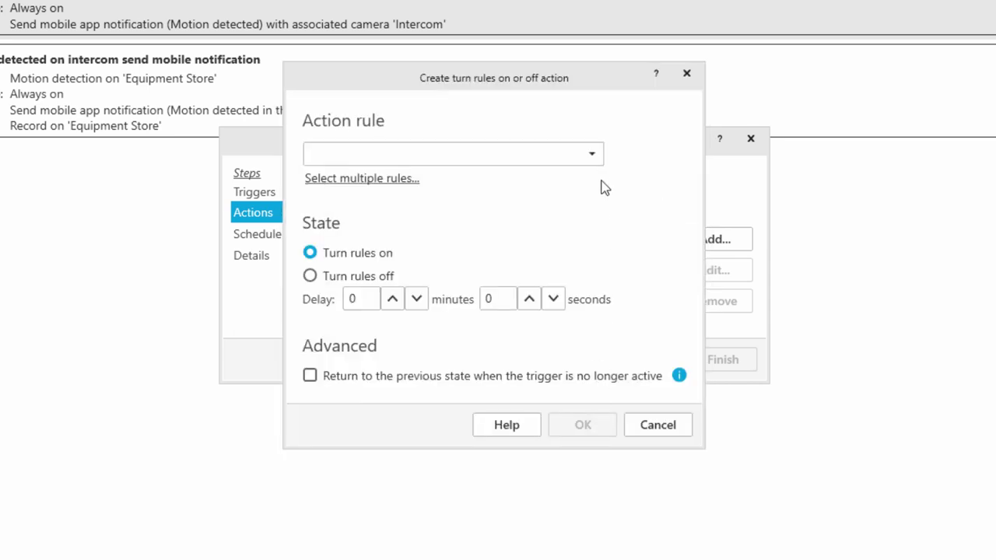
left_click(598, 164)
left_click(589, 153)
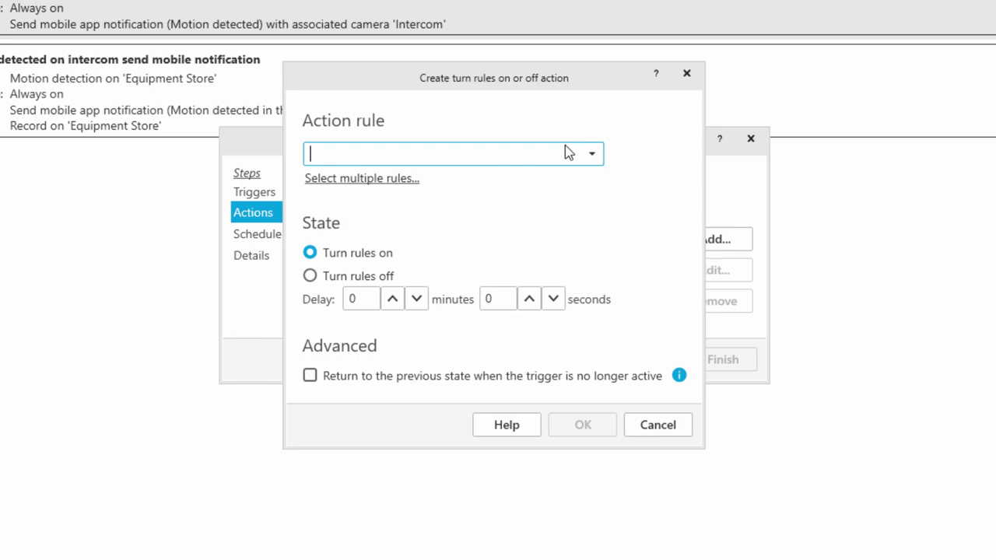
left_click(385, 181)
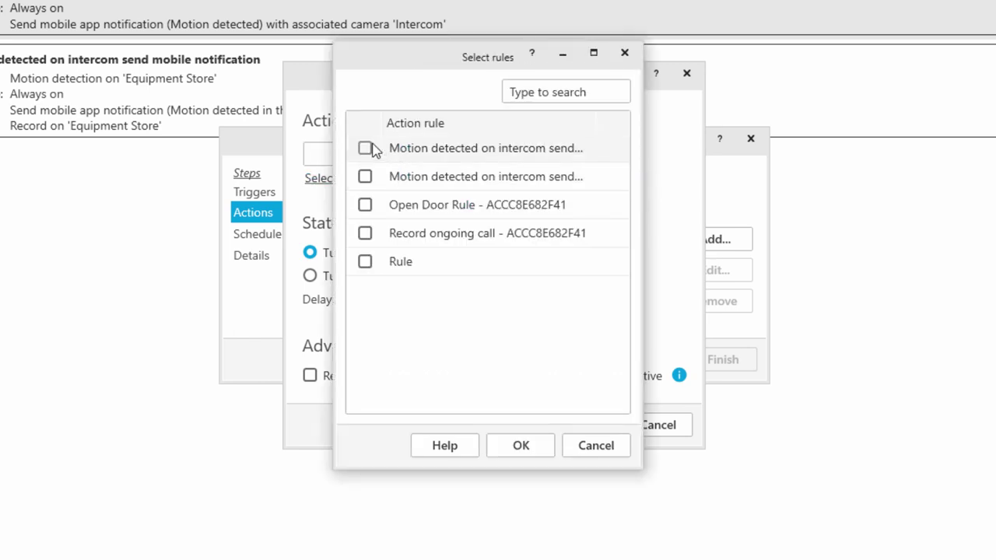
left_click(365, 148)
left_click(365, 176)
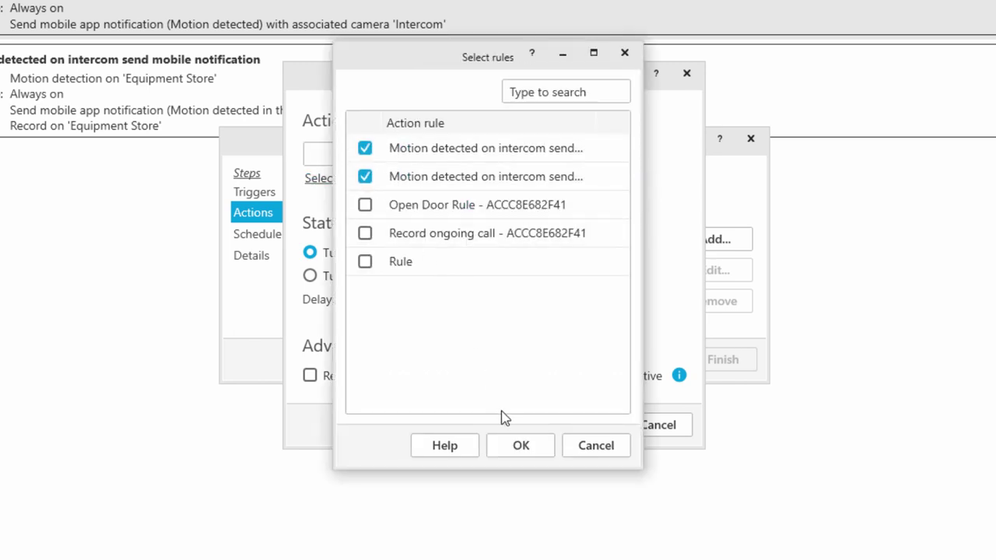
left_click(520, 445)
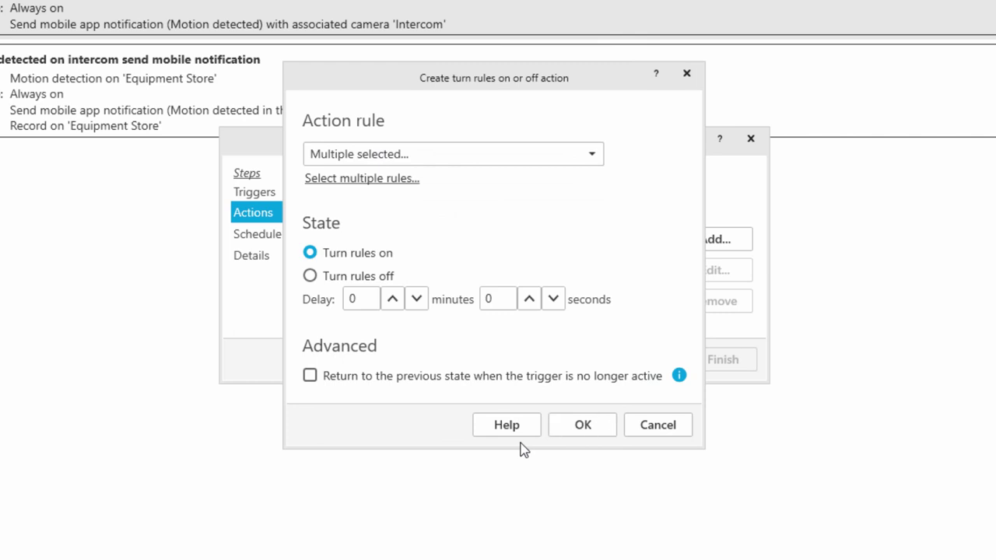
left_click(328, 377)
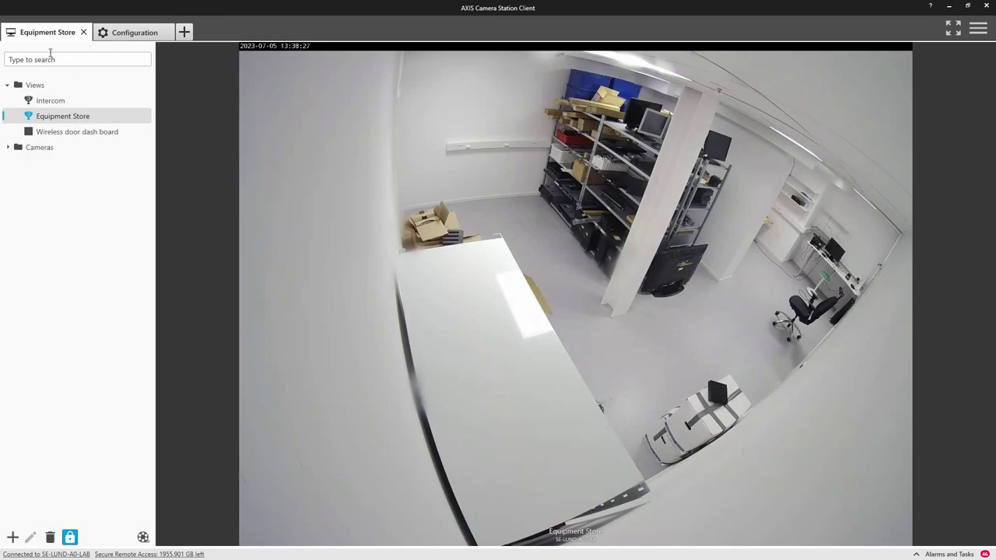
Switch Mobile Alert to ON in the Equipment Store view and check both notification rules are enabled
left_click(129, 35)
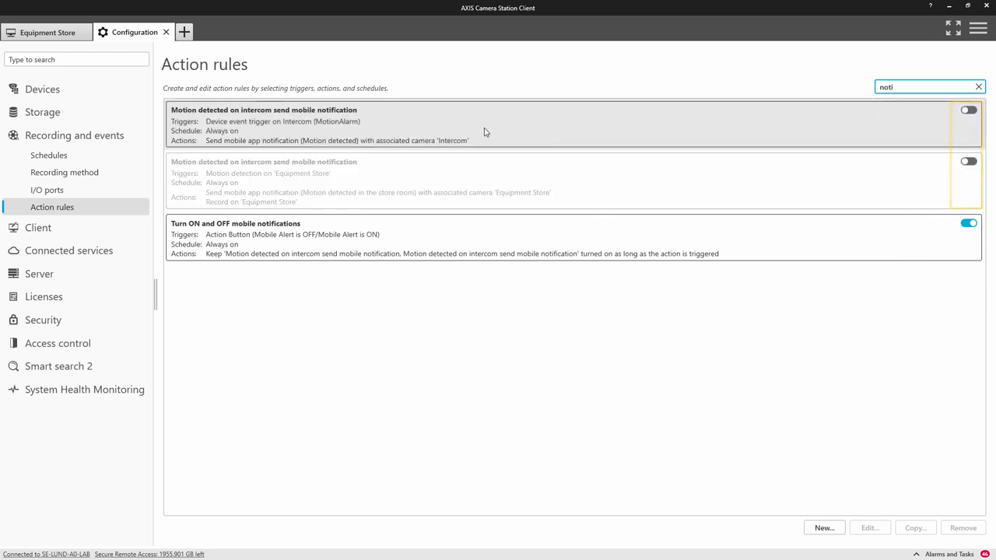
left_click(66, 38)
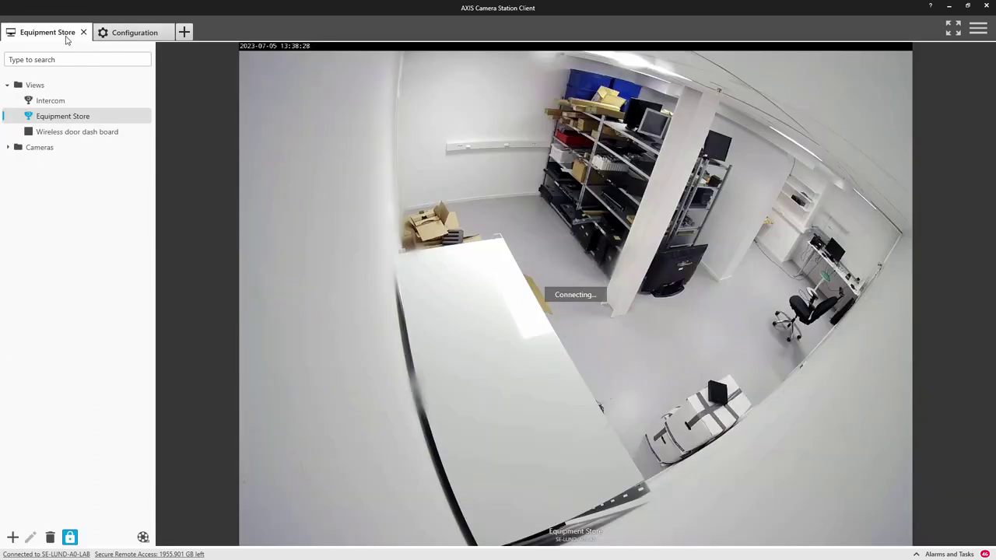
left_click(605, 504)
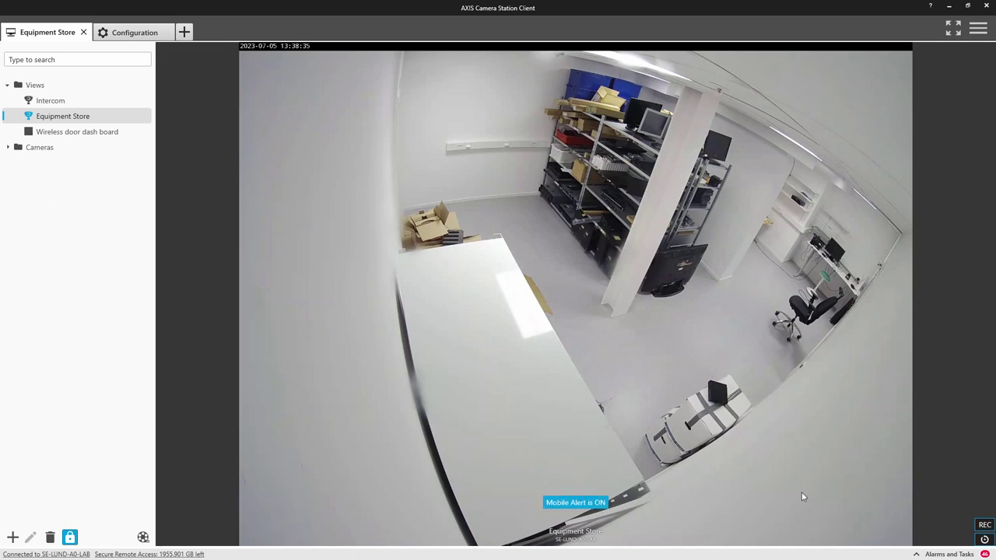
left_click(154, 37)
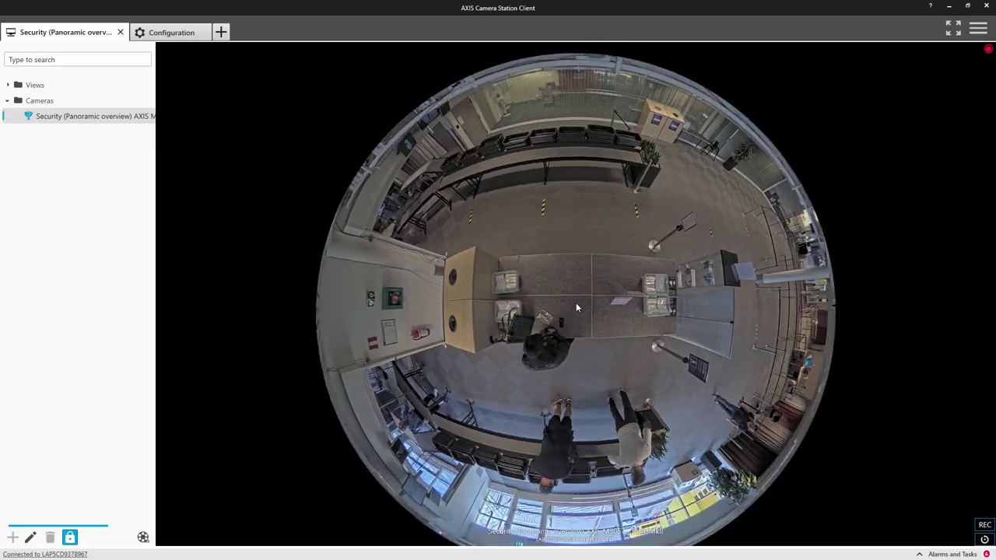
Tilt the dewarped view onto the counter and add presets named 'Liquids' and 'Security Officer'
scroll(576, 305, "up", 5)
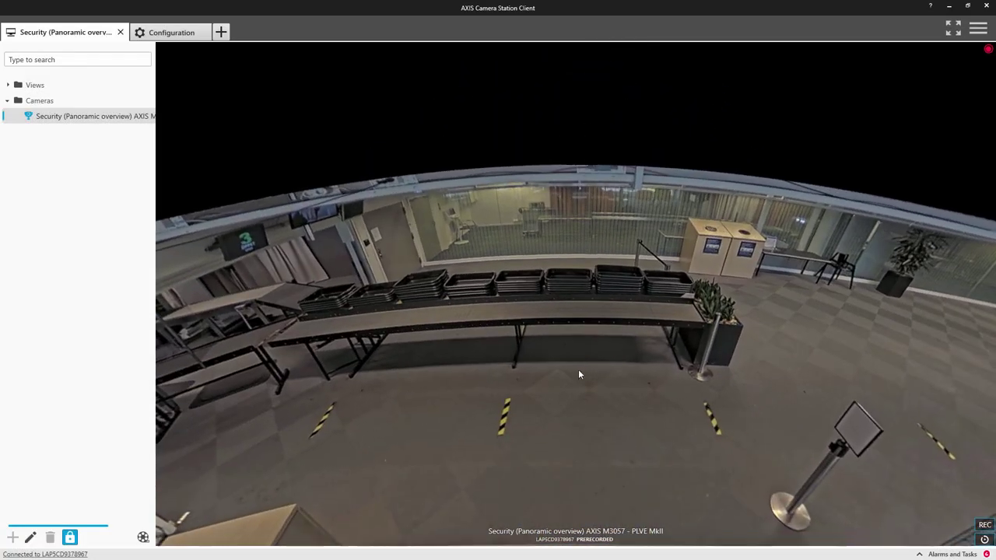
left_click_drag(578, 369, 582, 127)
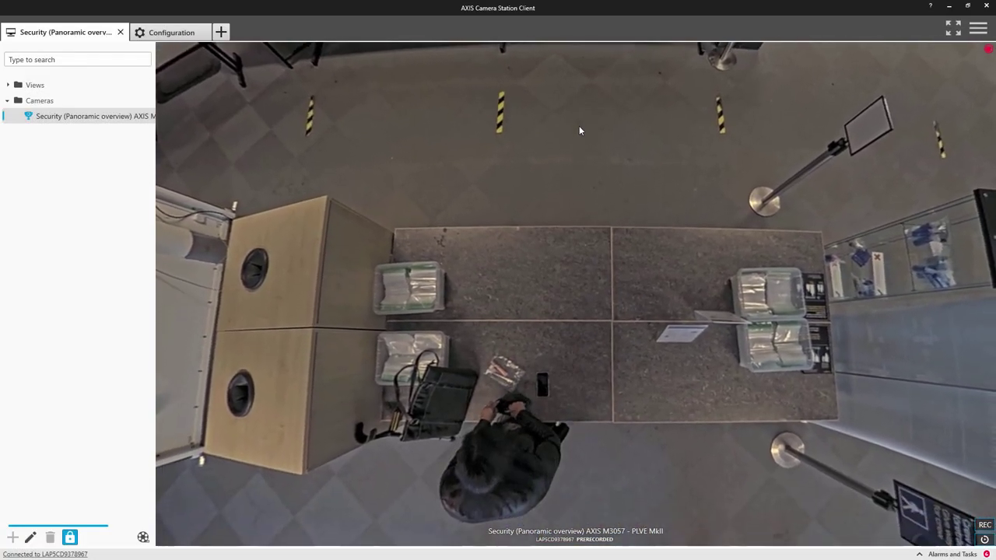
right_click(573, 308)
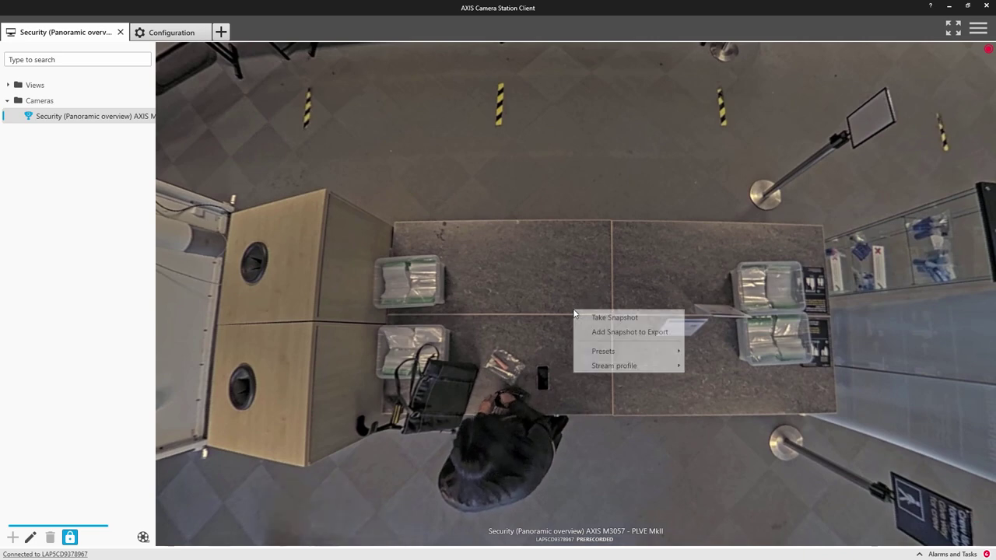
mouse_move(645, 351)
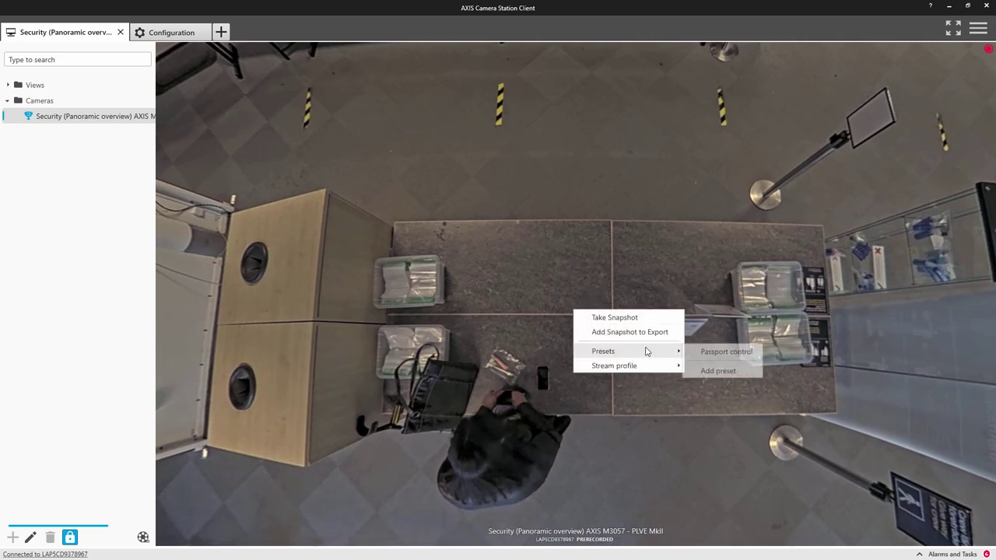
left_click(719, 370)
type("Liquids")
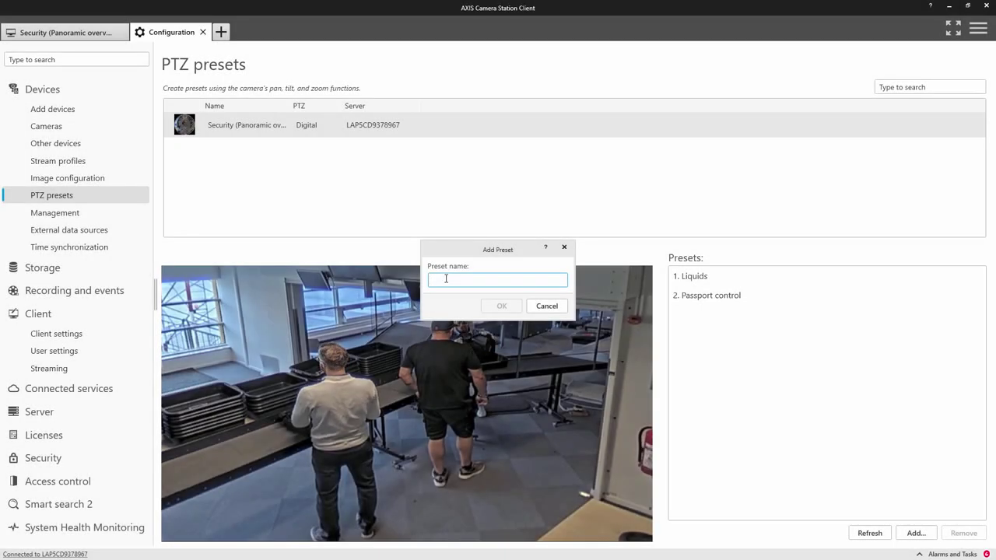
type("Sec")
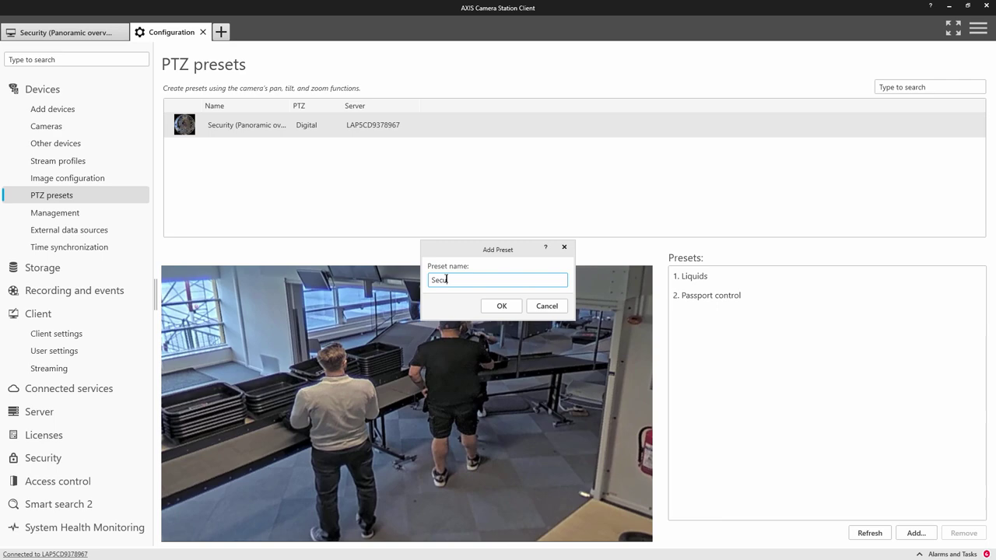
type("urity")
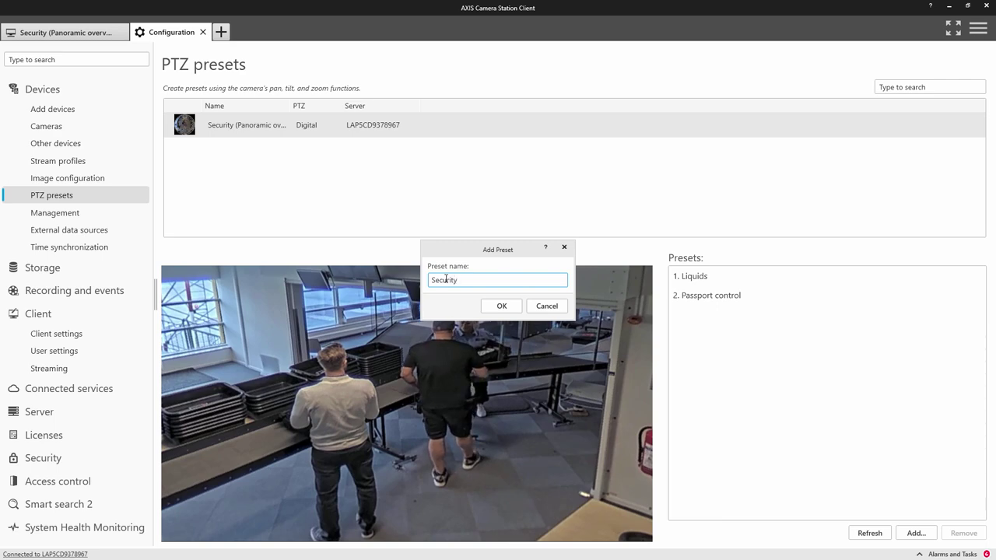
type(" Officer")
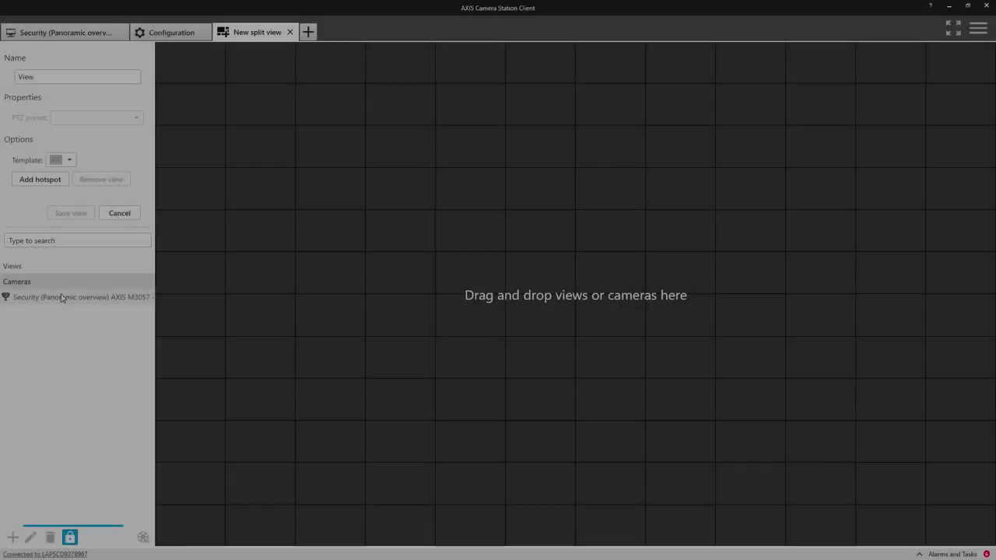
Fill the top panes with the camera on the Passport control and Security Officer presets
left_click_drag(60, 295, 211, 81)
left_click(137, 119)
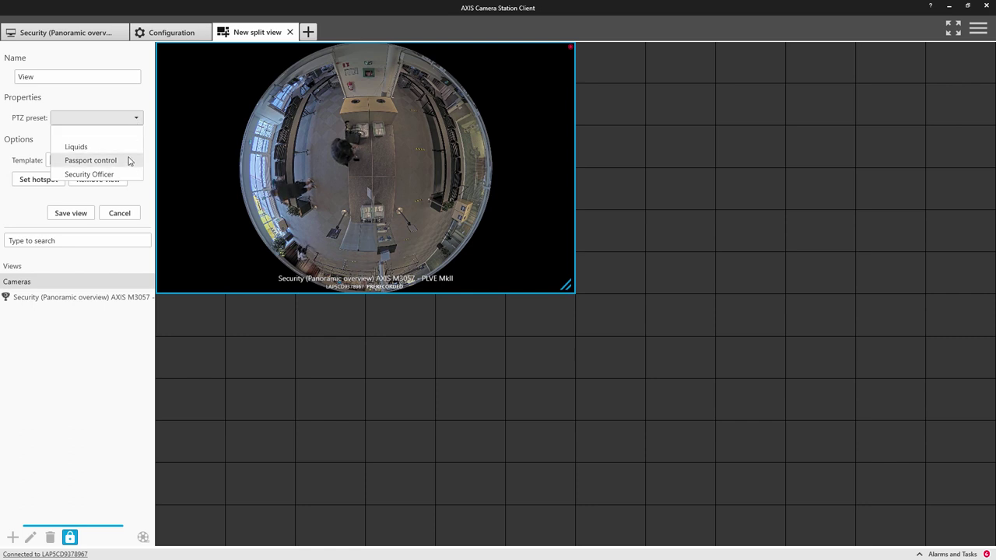
left_click(90, 160)
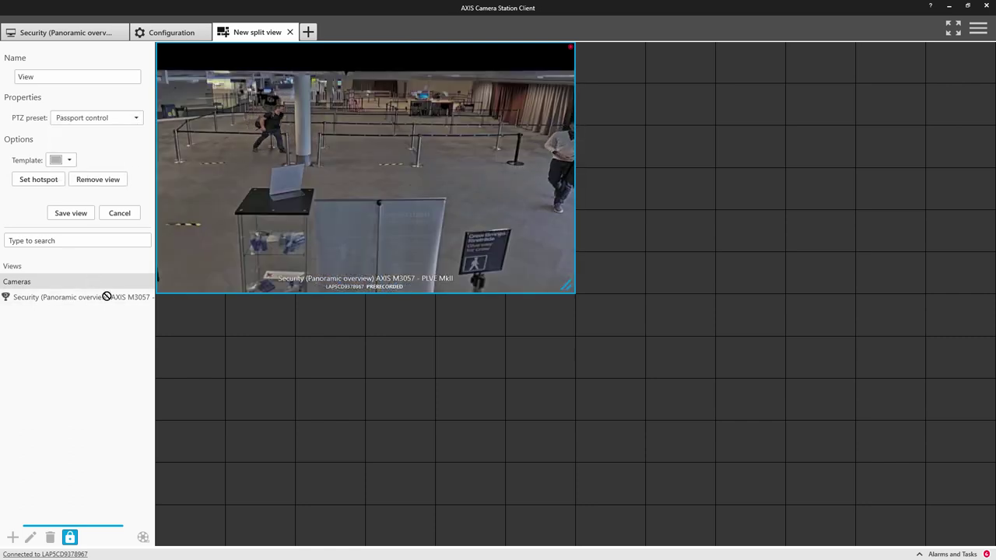
left_click_drag(106, 296, 629, 71)
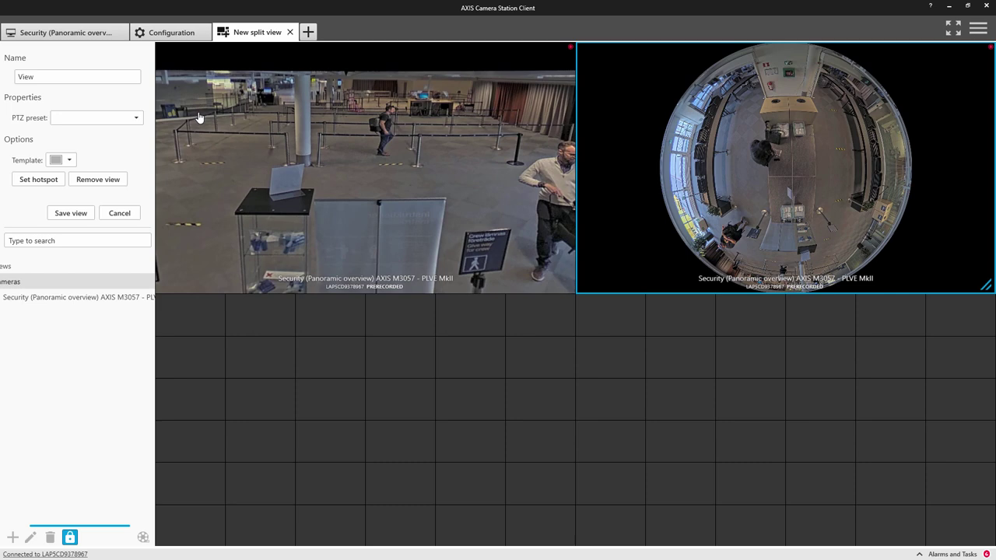
left_click(136, 118)
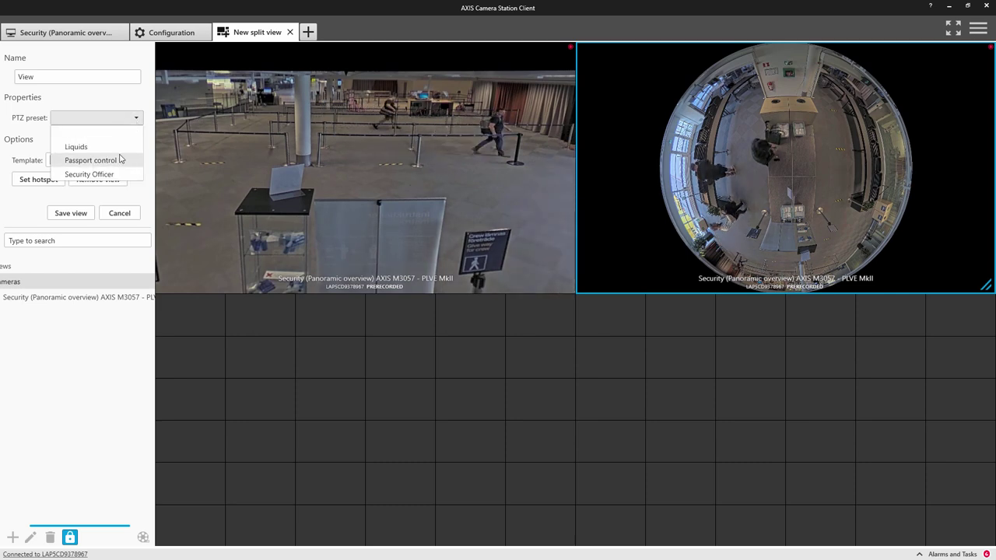
left_click(113, 174)
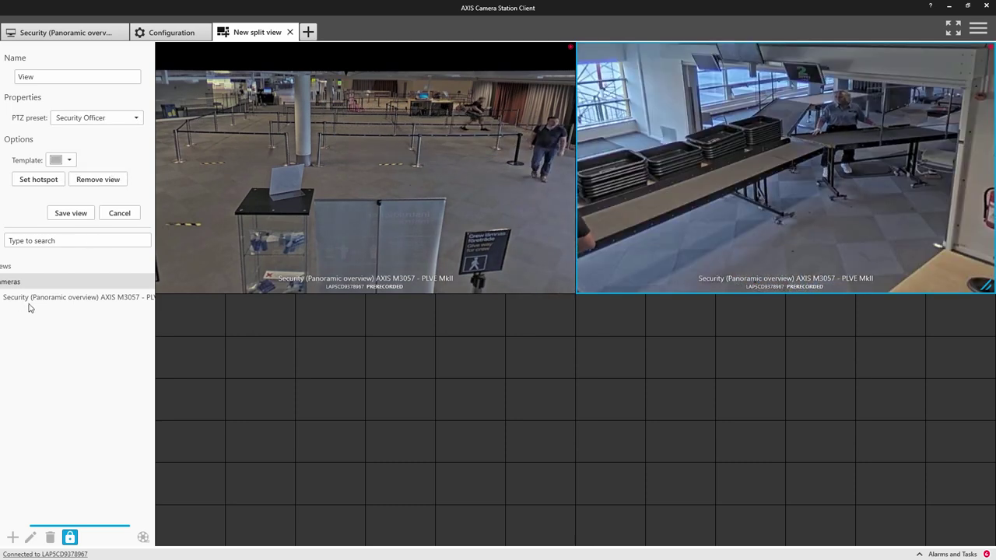
Add the Liquids preset bottom-left and the full fisheye bottom-right, then save the view
left_click_drag(29, 305, 148, 178)
left_click(132, 117)
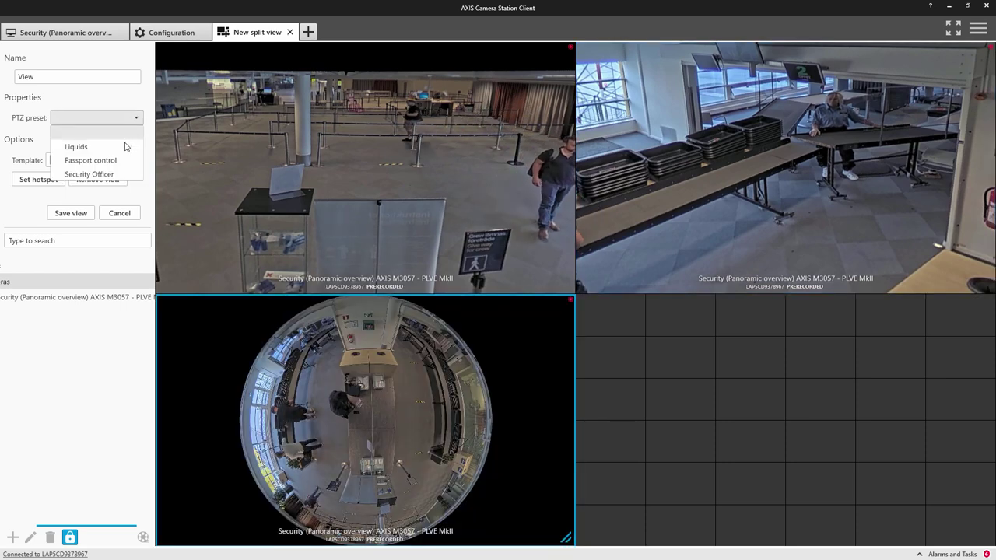
left_click(125, 147)
left_click_drag(135, 303, 613, 325)
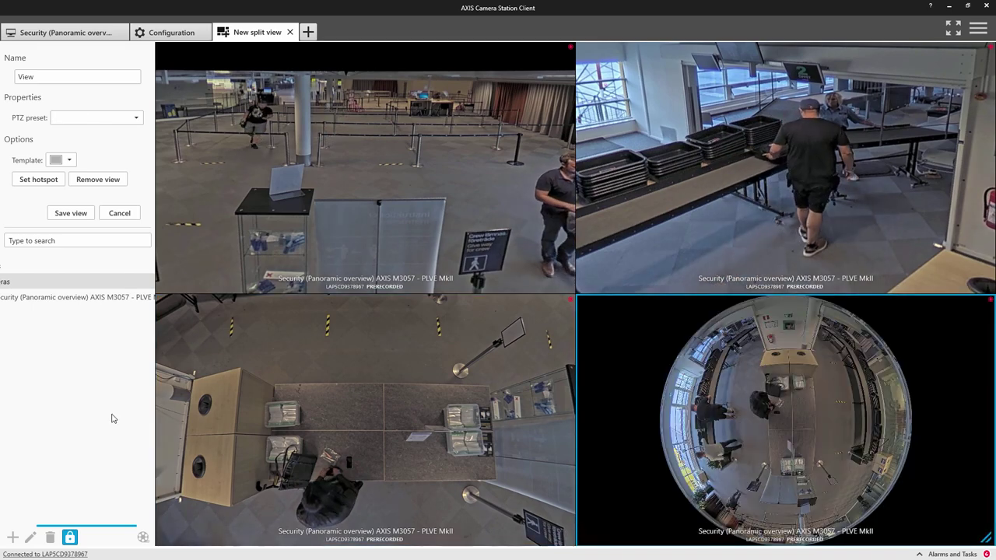
left_click(70, 214)
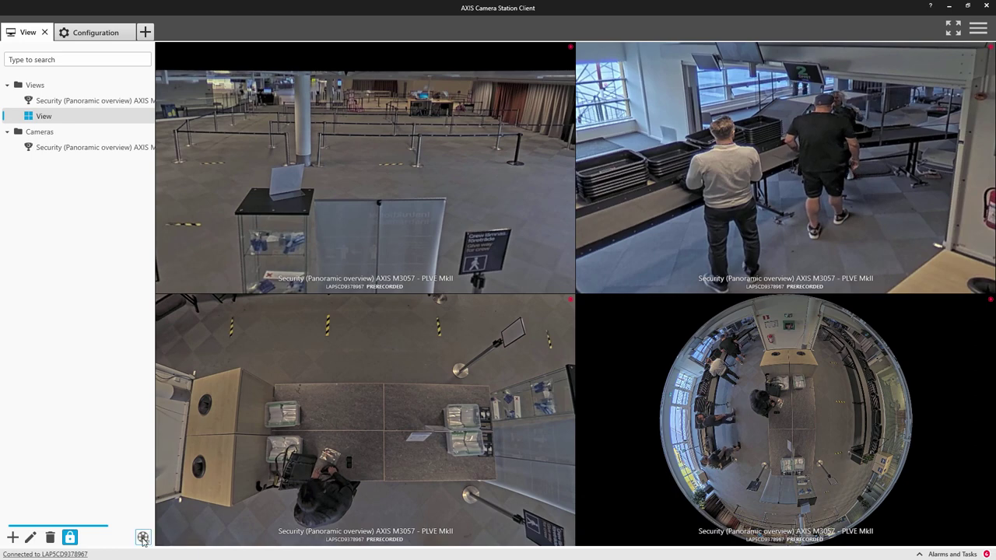
Play back the saved view's recordings and enlarge the top-right pane
left_click(143, 538)
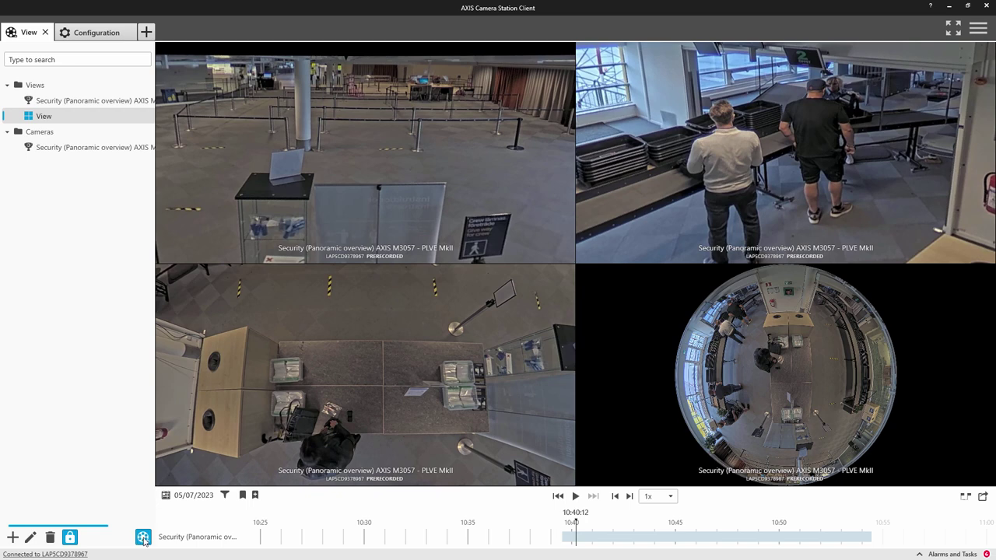
left_click(576, 496)
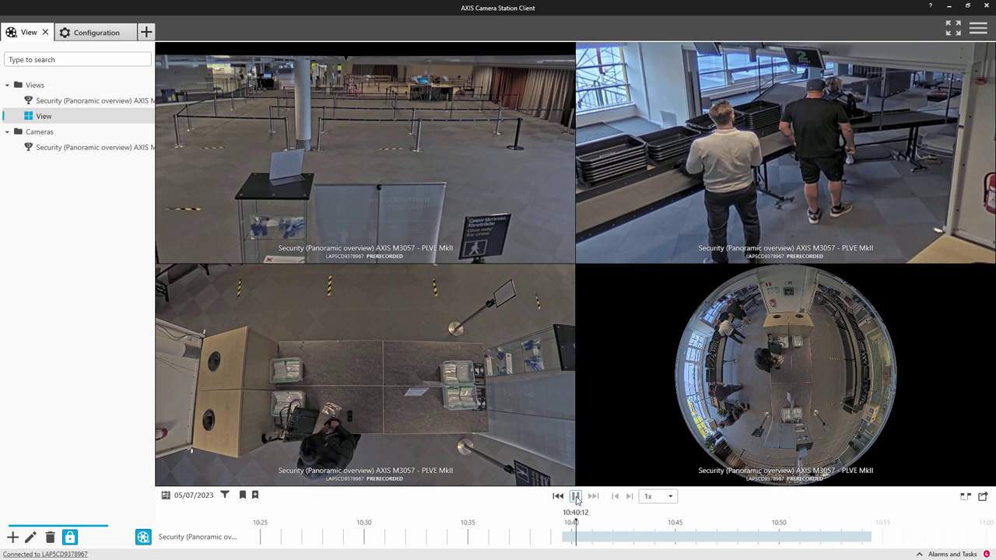
double_click(777, 146)
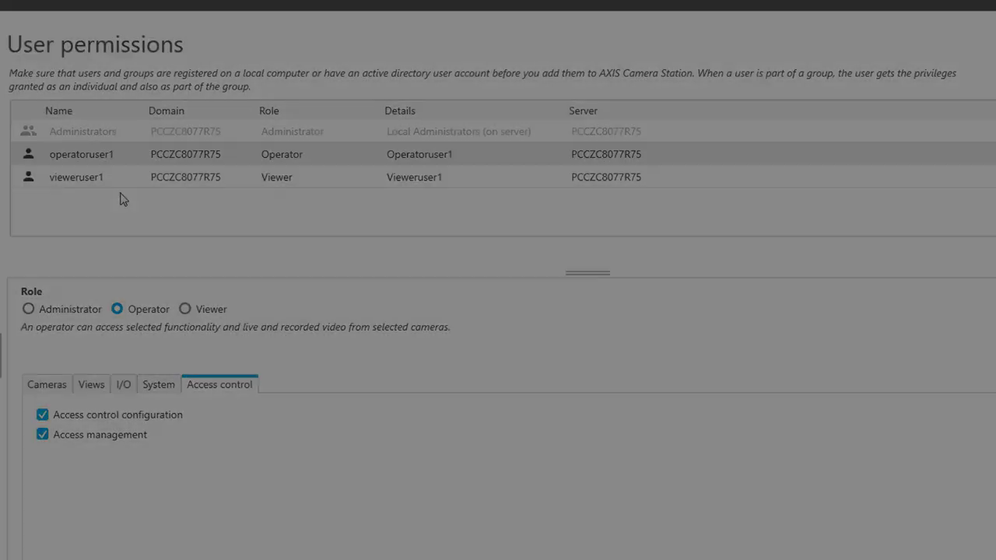
Tick Access management in the viewer user's Access control permissions
left_click(123, 179)
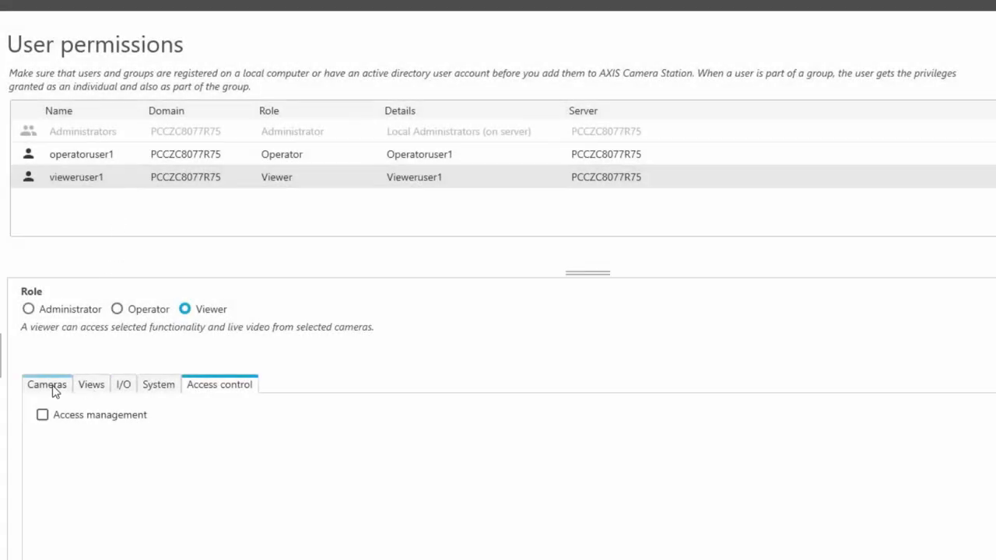
left_click(51, 386)
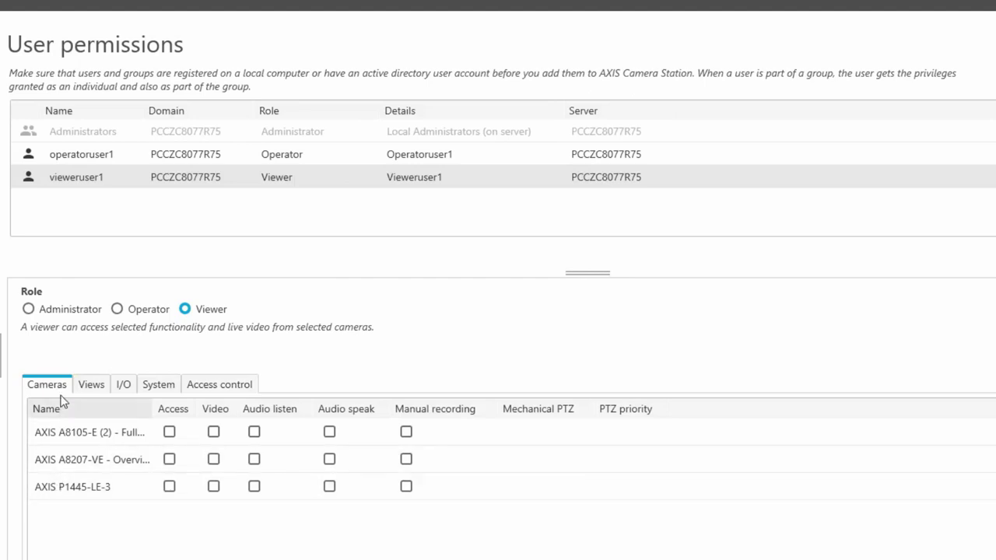
left_click(208, 386)
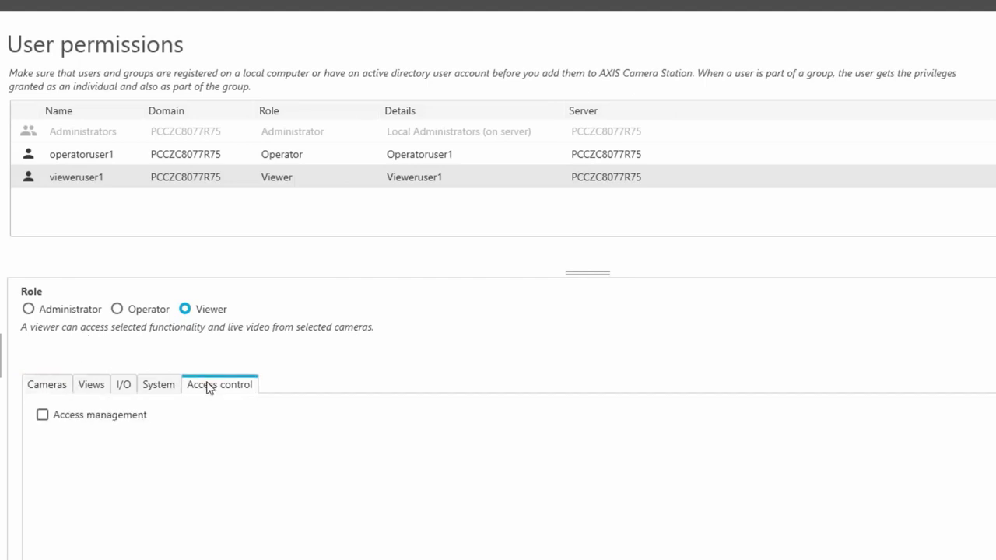
left_click(56, 417)
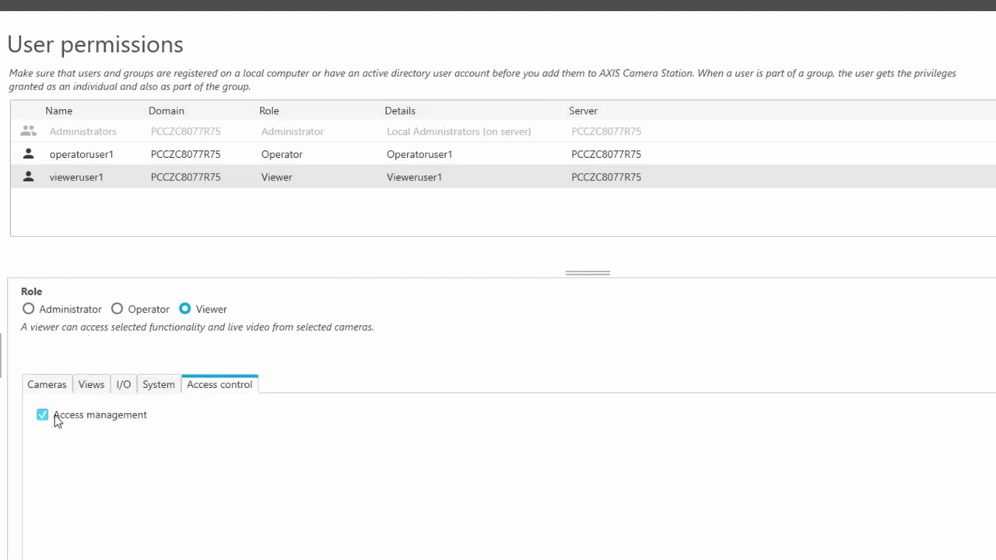